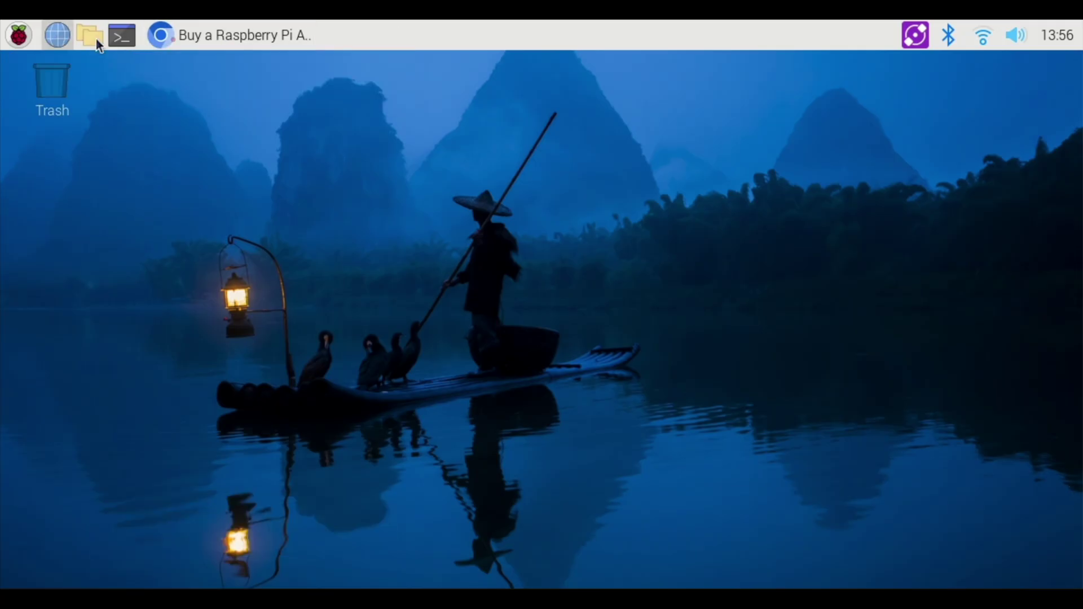
Open the 'Getting started with Raspberry Pi AI Camera' document from the product page in a new tab.
left_click(211, 35)
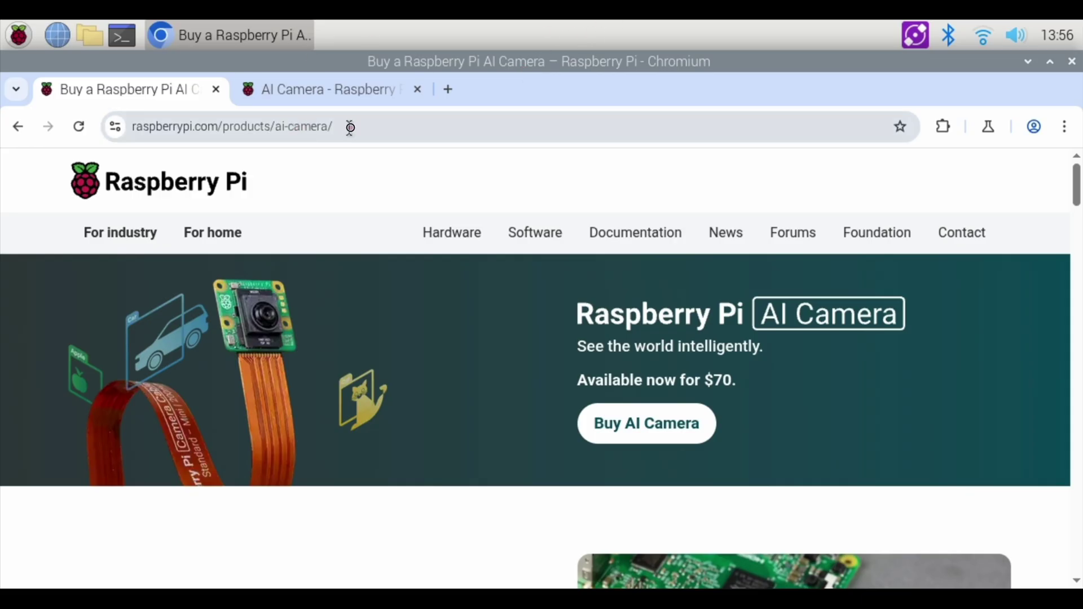
left_click(349, 128)
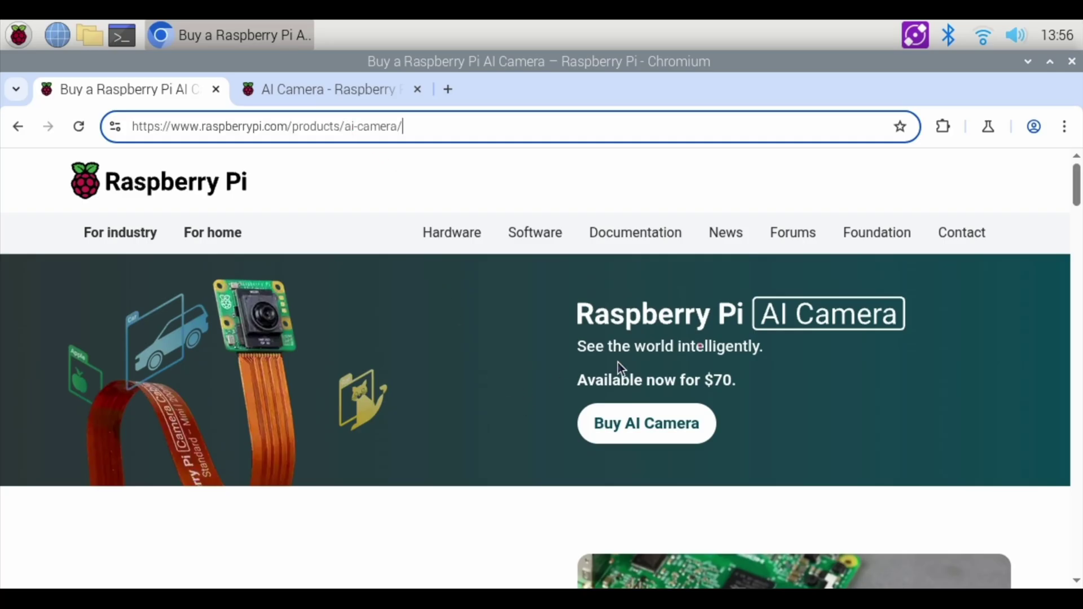
scroll(423, 431, "down", 10)
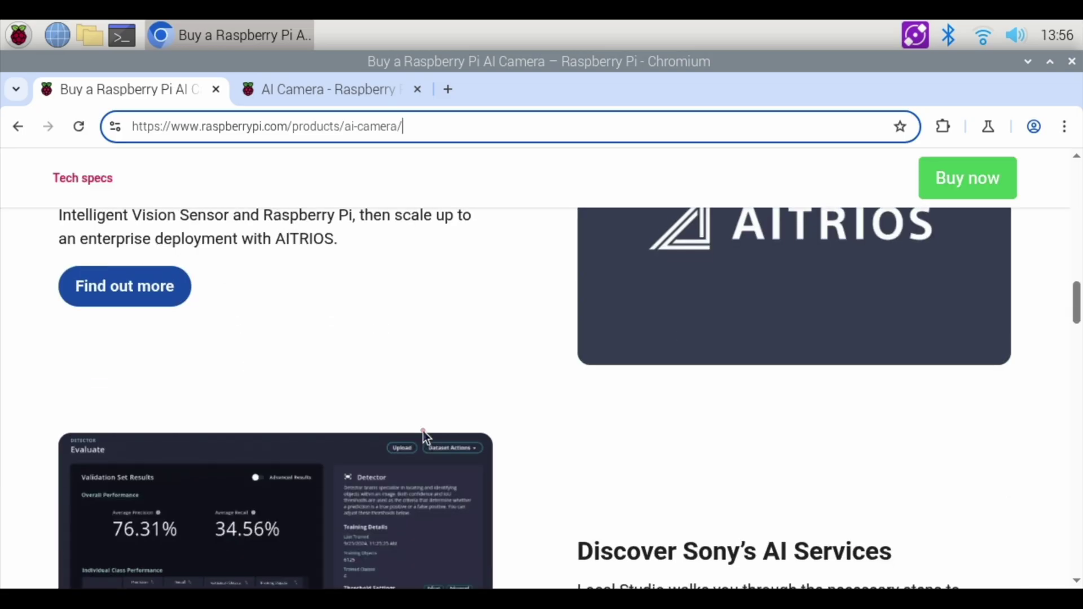
scroll(424, 431, "down", 10)
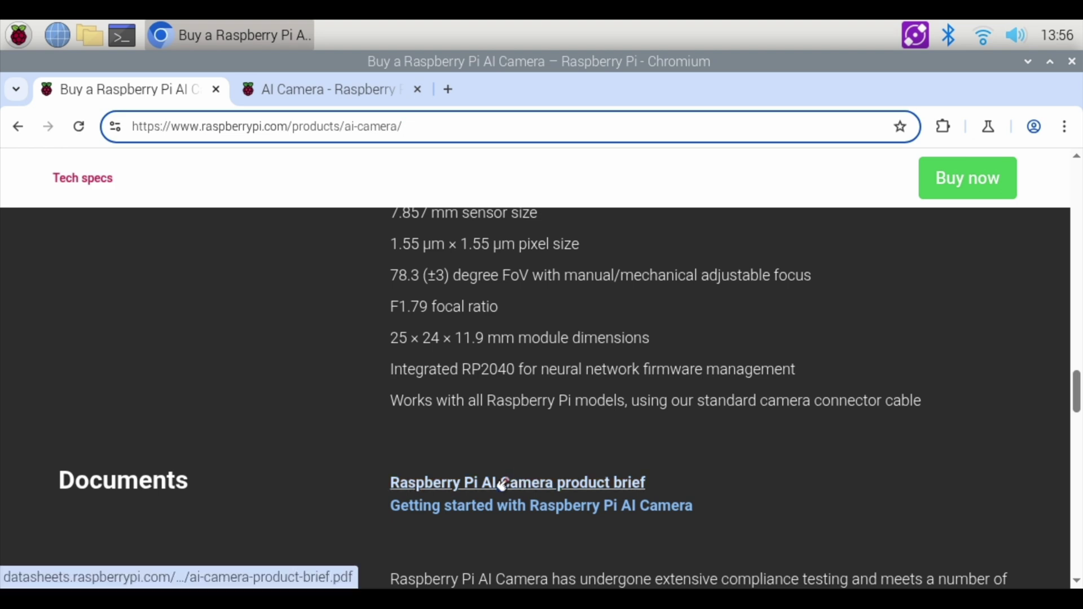
right_click(545, 518)
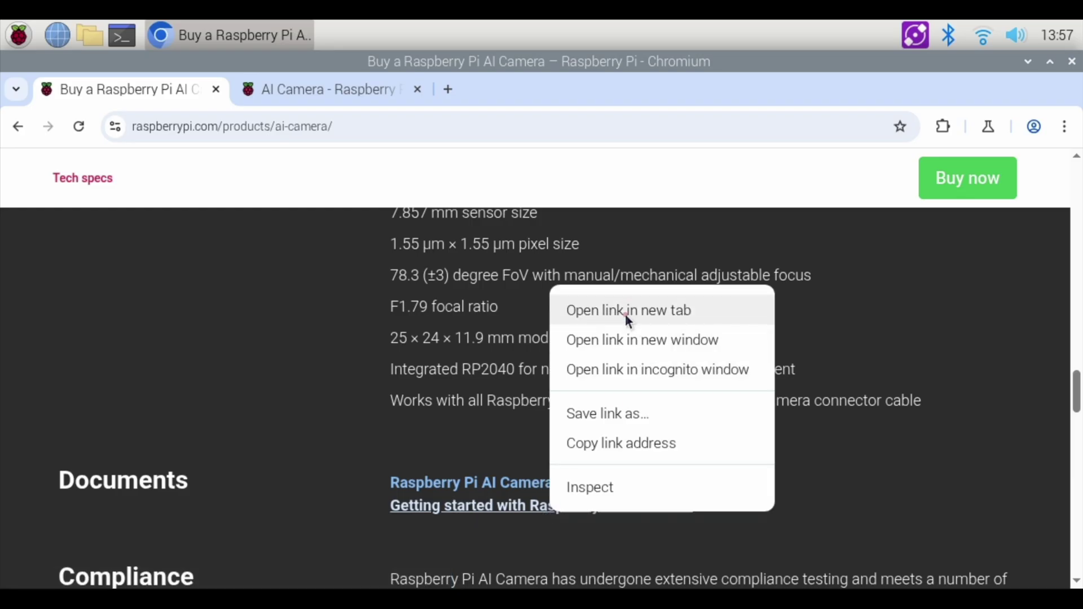
left_click(324, 89)
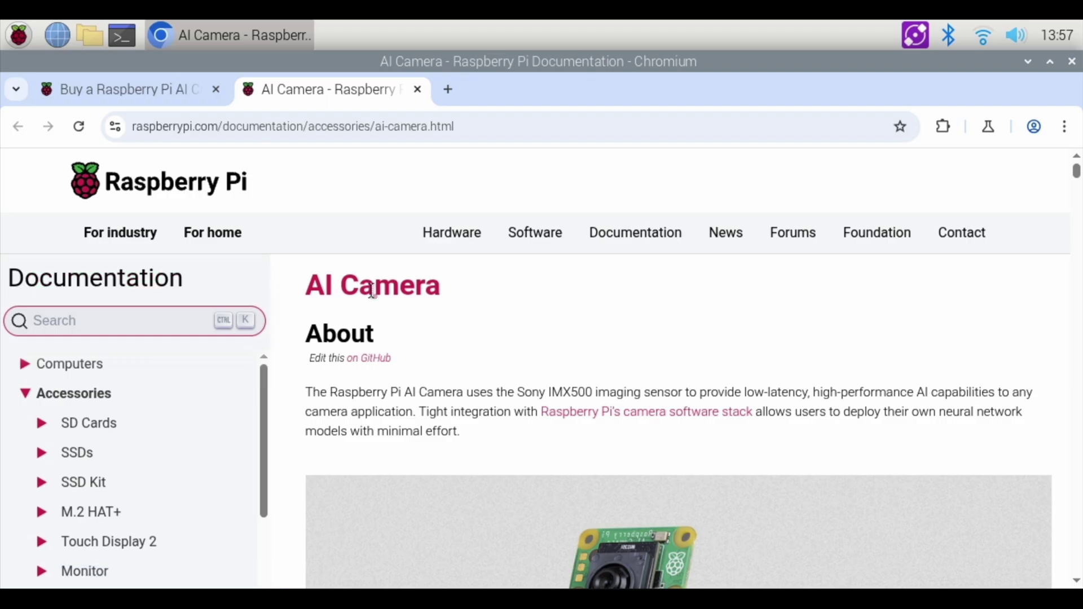
Copy the 'sudo apt update && sudo apt full-upgrade' command from Prerequisites and open a terminal window.
scroll(769, 338, "down", 10)
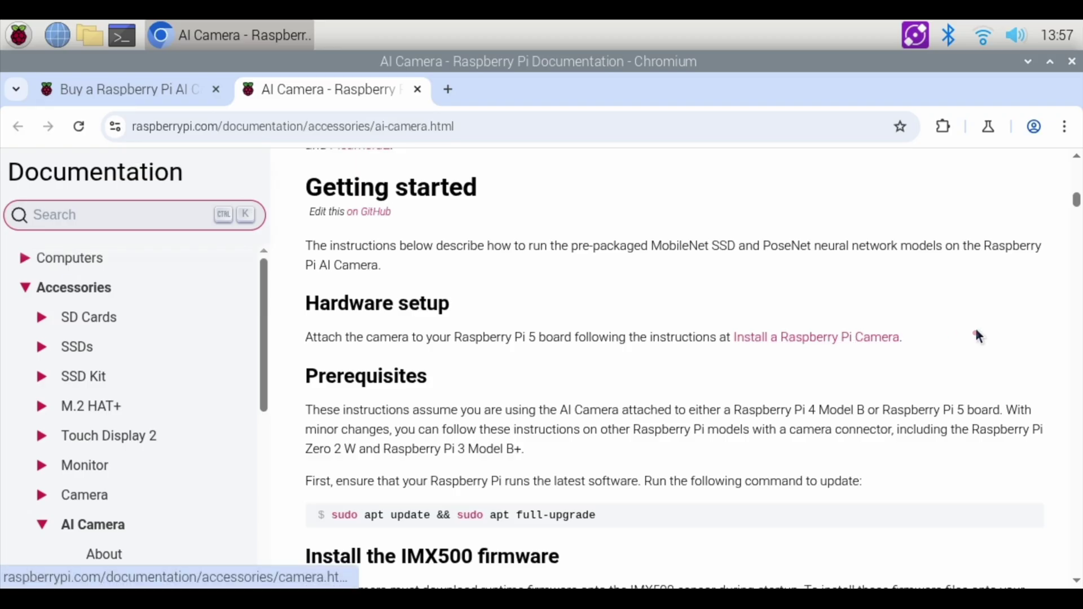
scroll(976, 338, "down", 5)
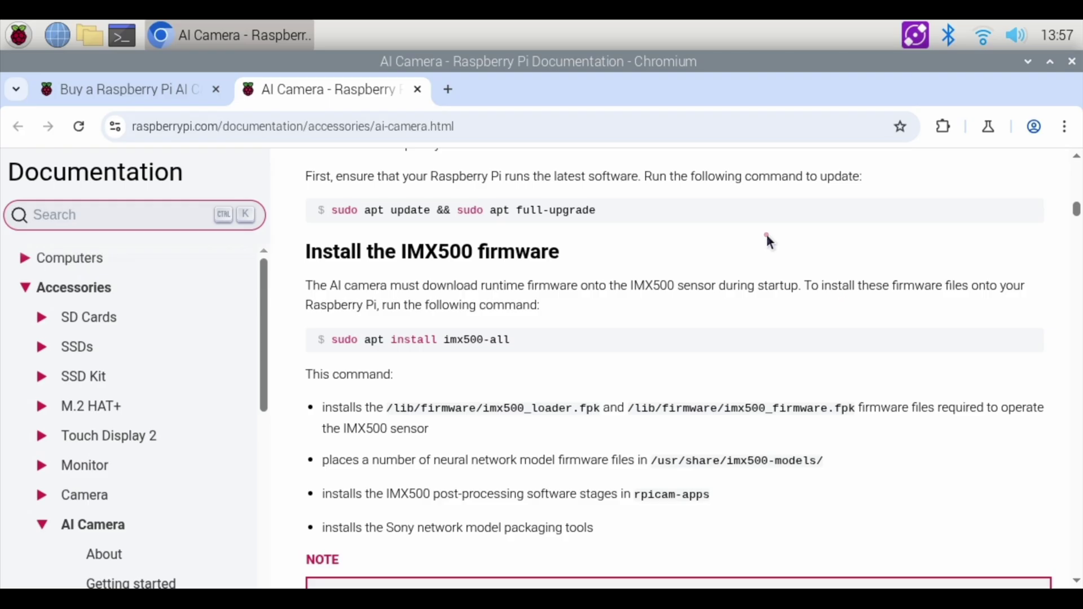
scroll(767, 235, "up", 5)
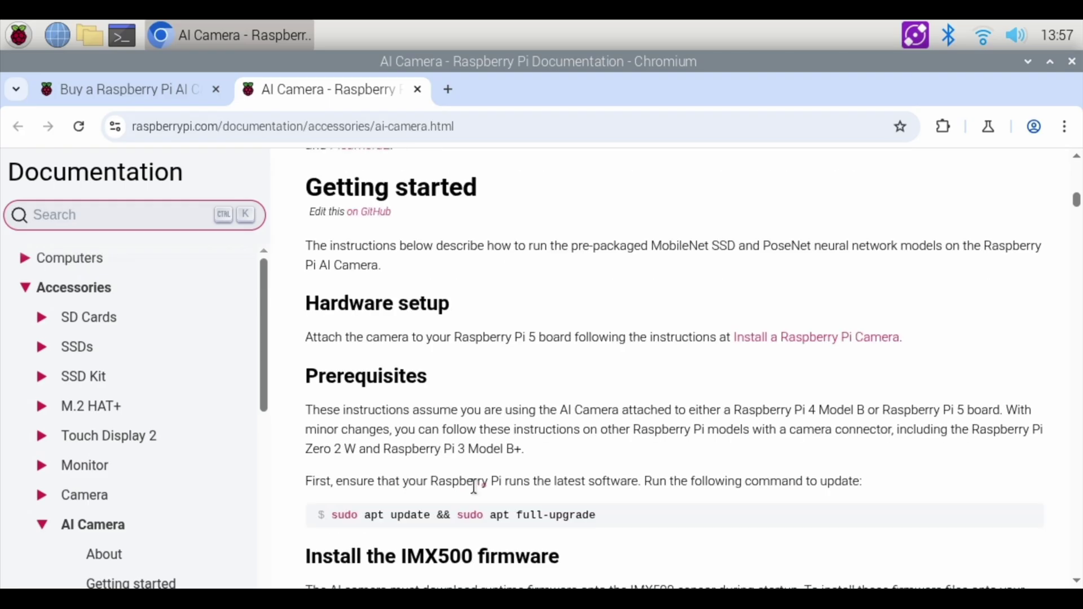
mouse_move(617, 515)
left_click(1028, 517)
left_click(121, 36)
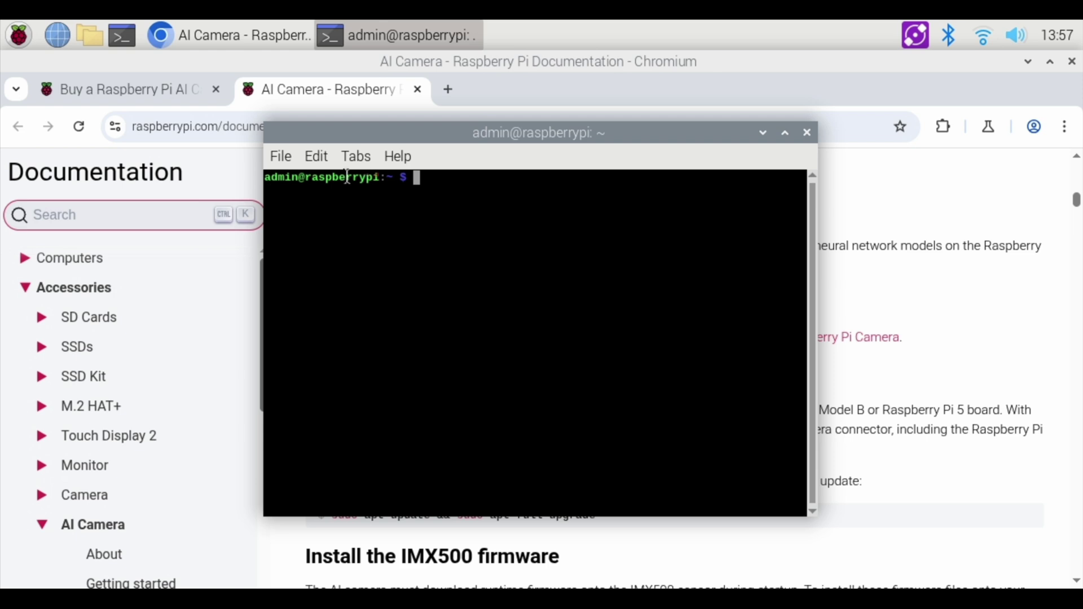
Paste and run 'sudo apt update && sudo apt full-upgrade' in the terminal.
right_click(415, 176)
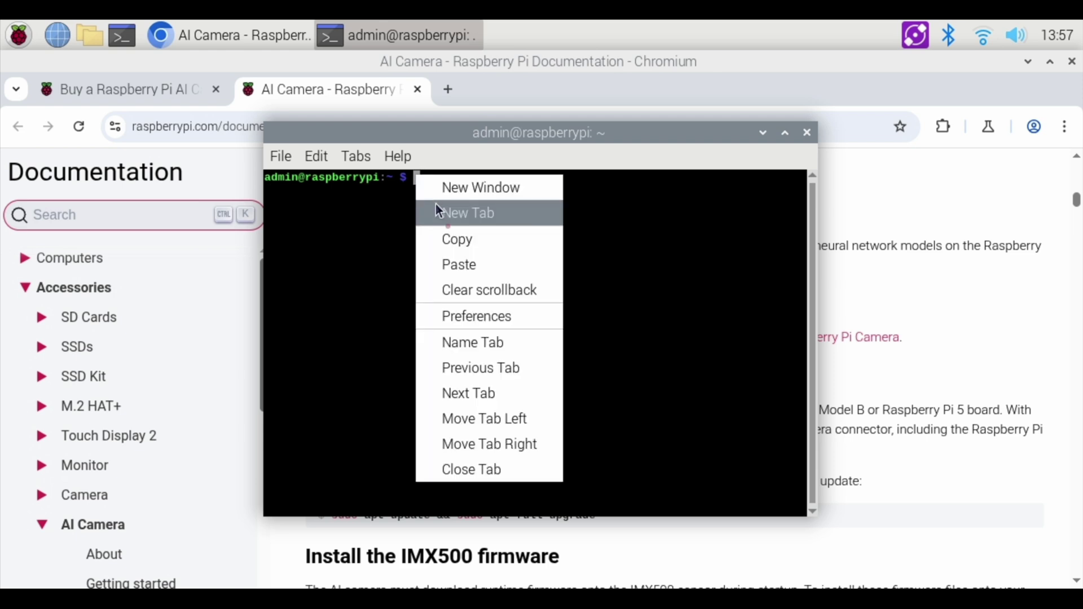
left_click(466, 260)
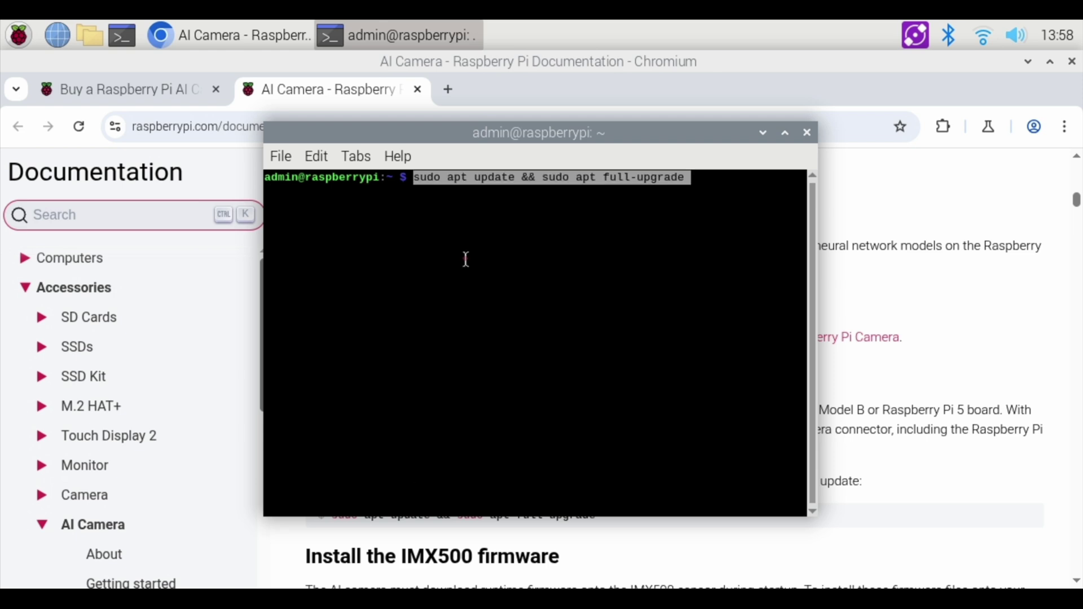
key("Return")
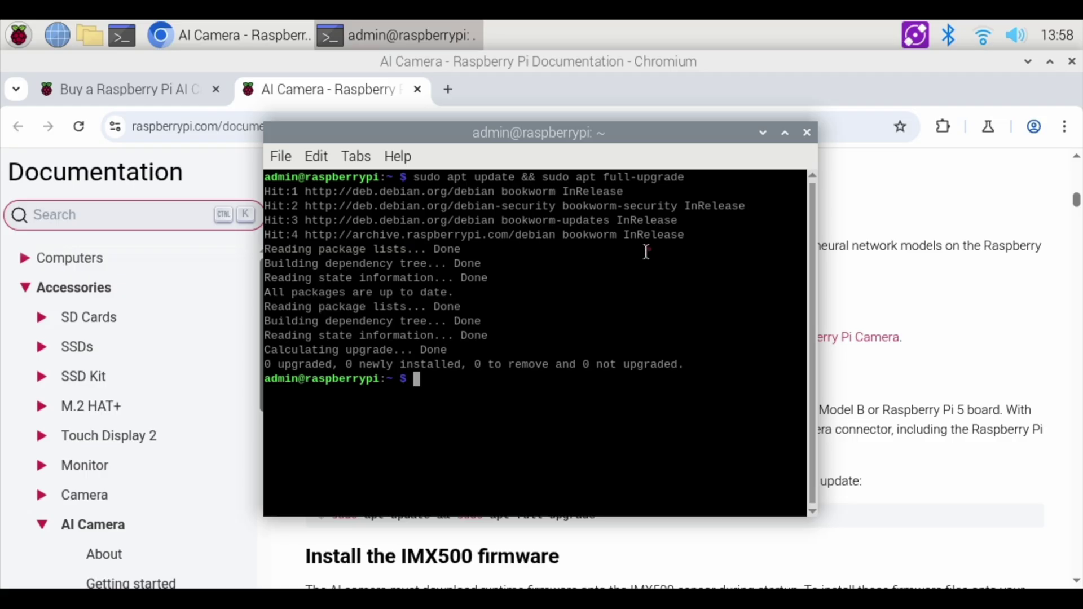
Copy 'sudo apt install imx500-all' from the docs, run it in the terminal and confirm with y.
left_click(889, 268)
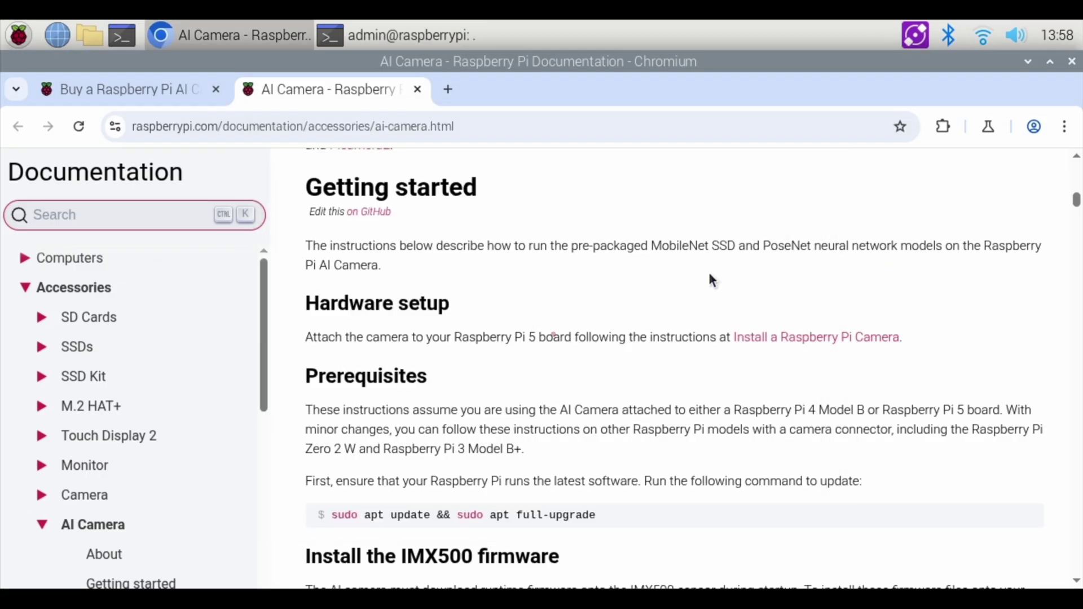
scroll(591, 366, "down", 3)
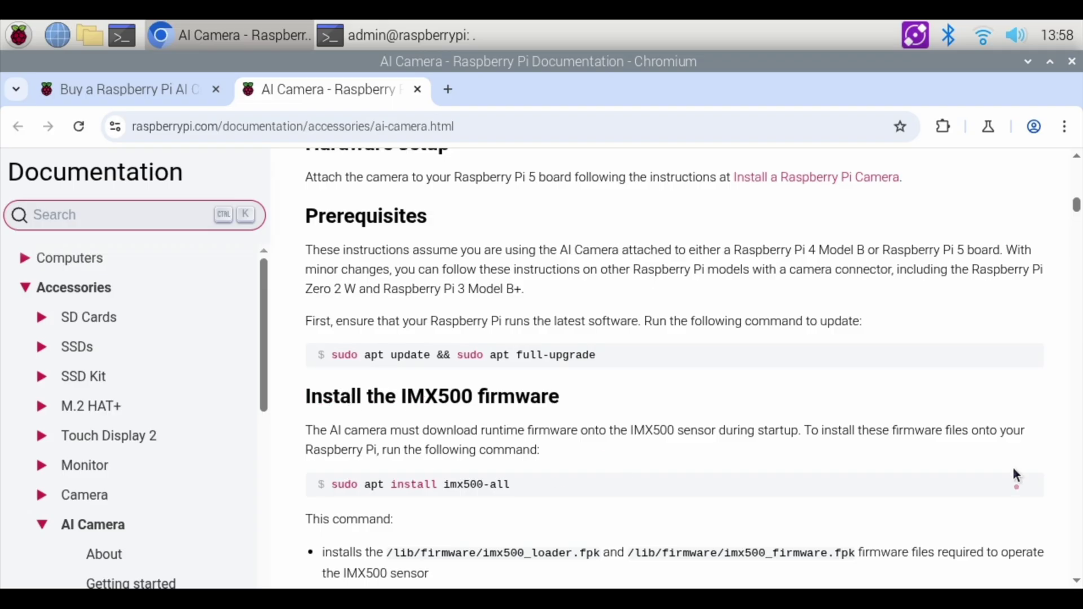
left_click(1029, 486)
left_click(397, 35)
right_click(422, 327)
left_click(459, 163)
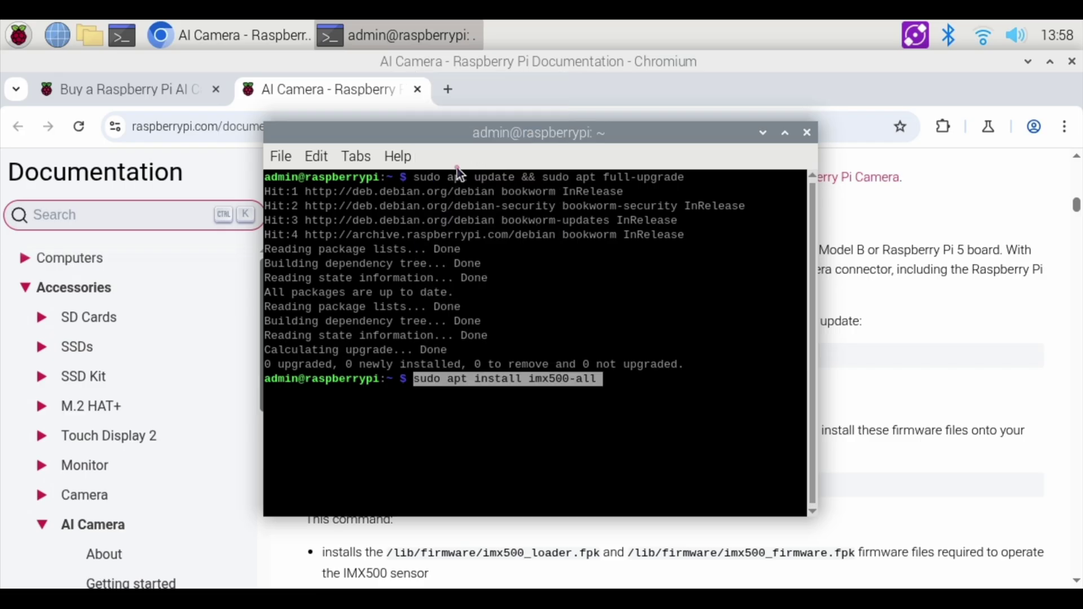
key("Return")
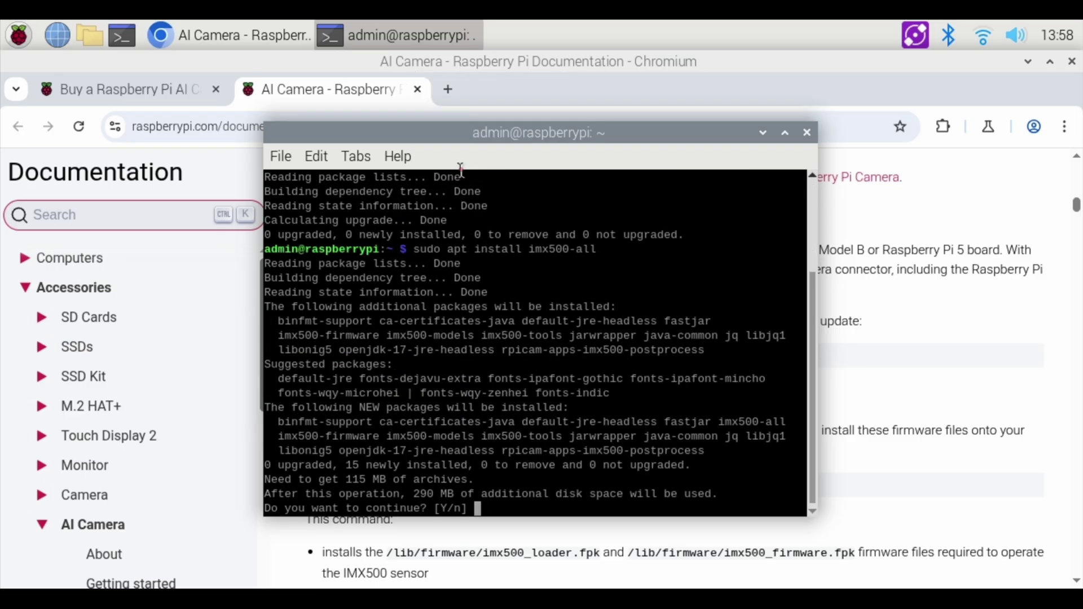
type("y")
key("Return")
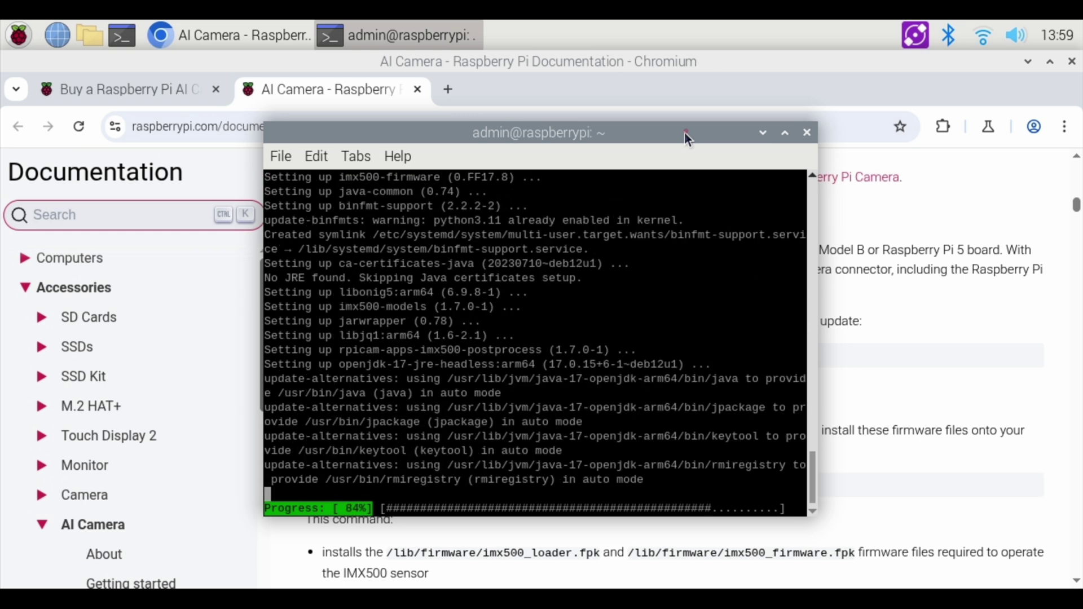
left_click(883, 257)
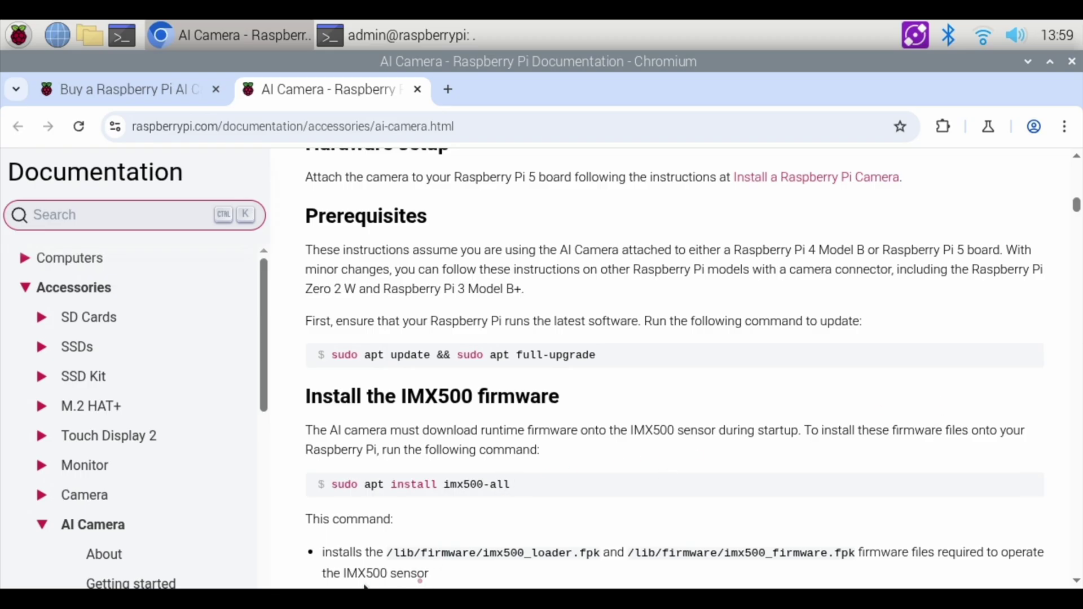
Start typing the 'sudo reboot' command in the terminal.
scroll(423, 362, "down", 8)
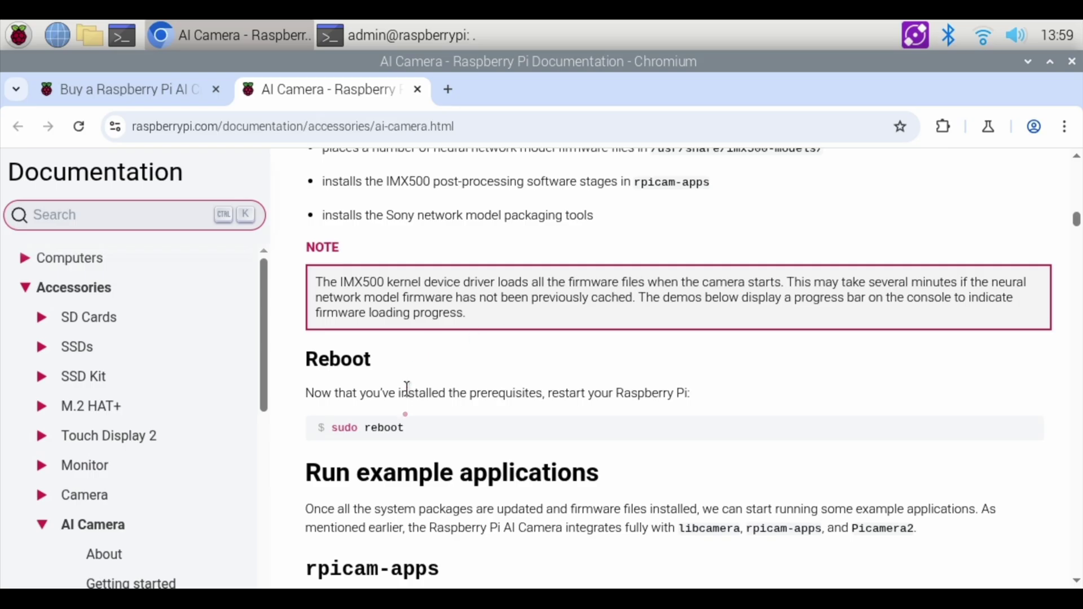
mouse_move(410, 421)
key("alt+Tab")
type("sudo rebo")
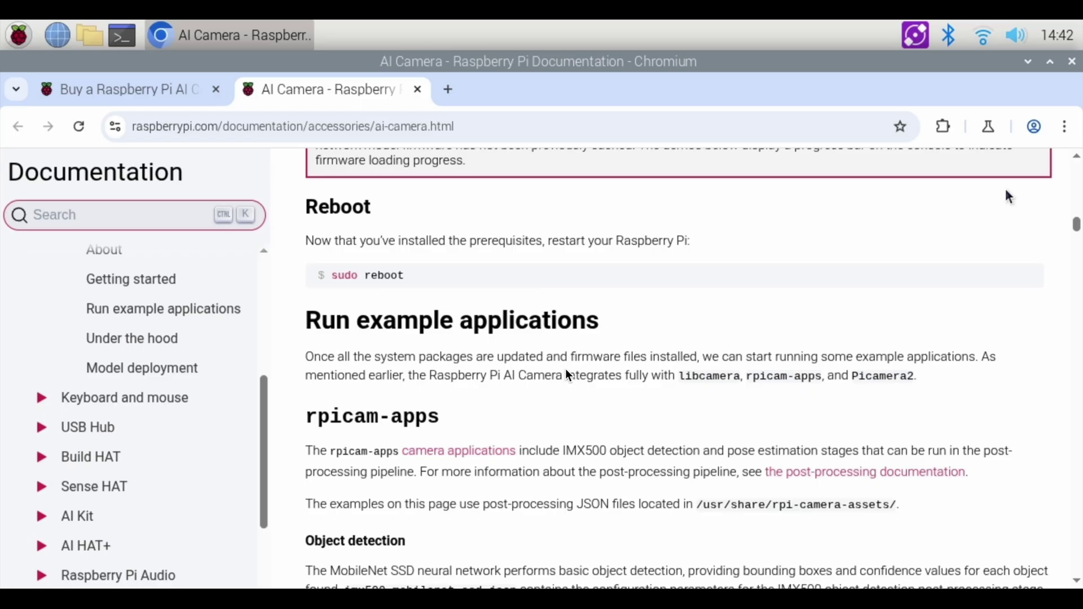
Scroll the documentation to Object detection and copy its rpicam-hello command.
scroll(415, 291, "down", 1)
scroll(414, 287, "down", 3)
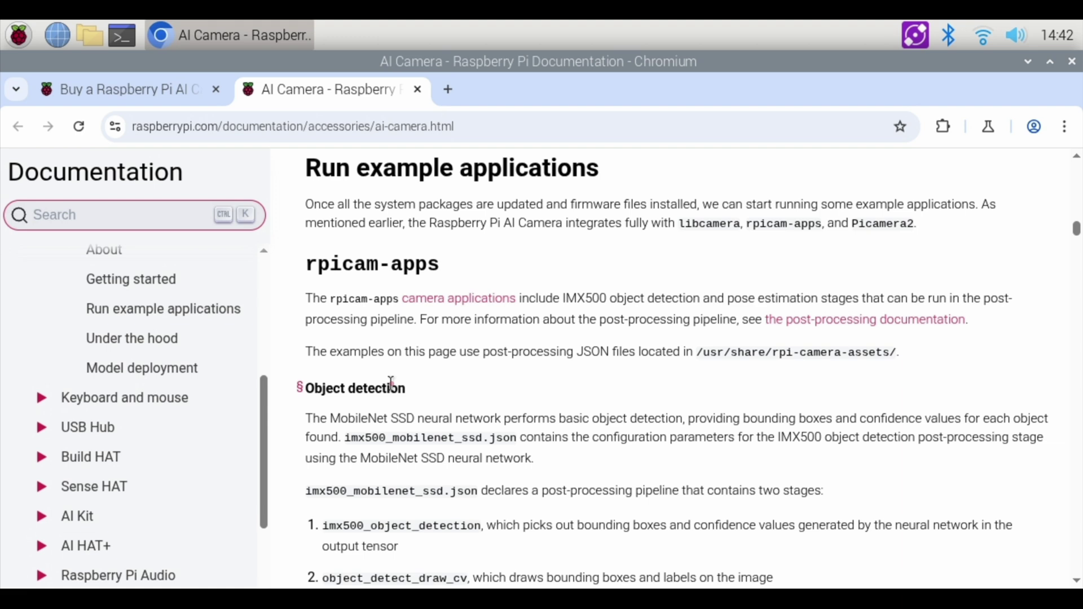
scroll(391, 381, "down", 3)
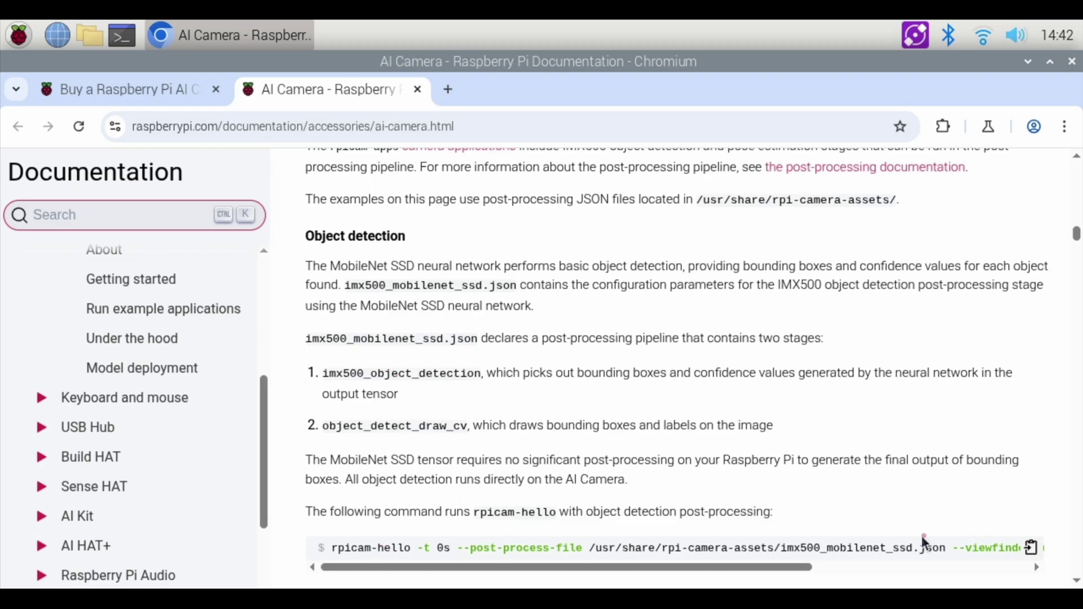
left_click(1030, 548)
Run the rpicam-hello MobileNet SSD command in a new terminal, detecting the mug as cup 81%, then close the preview.
key("ctrl+alt+t")
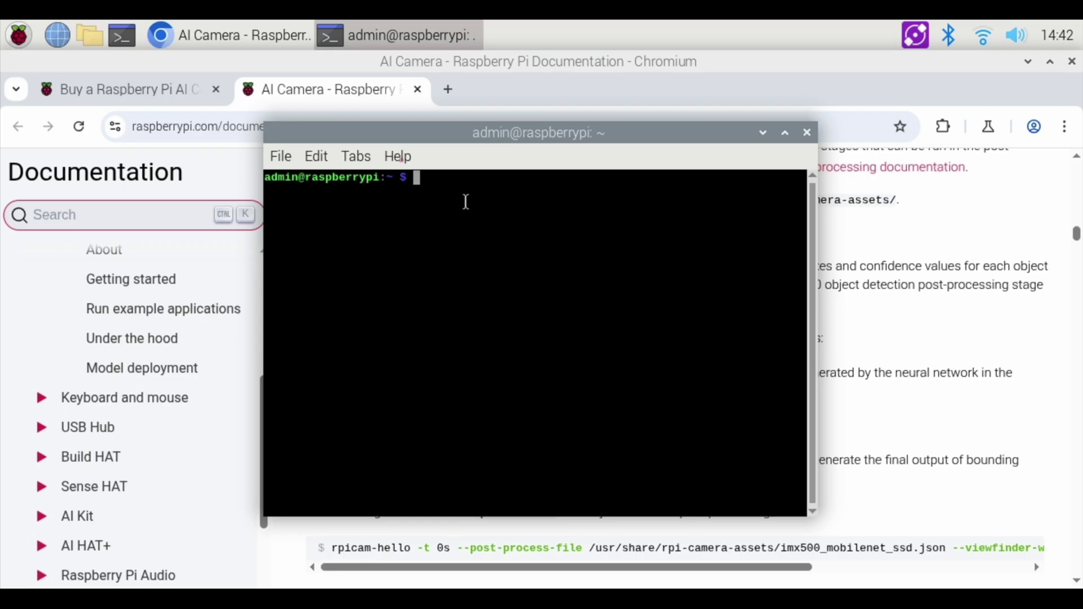
right_click(414, 178)
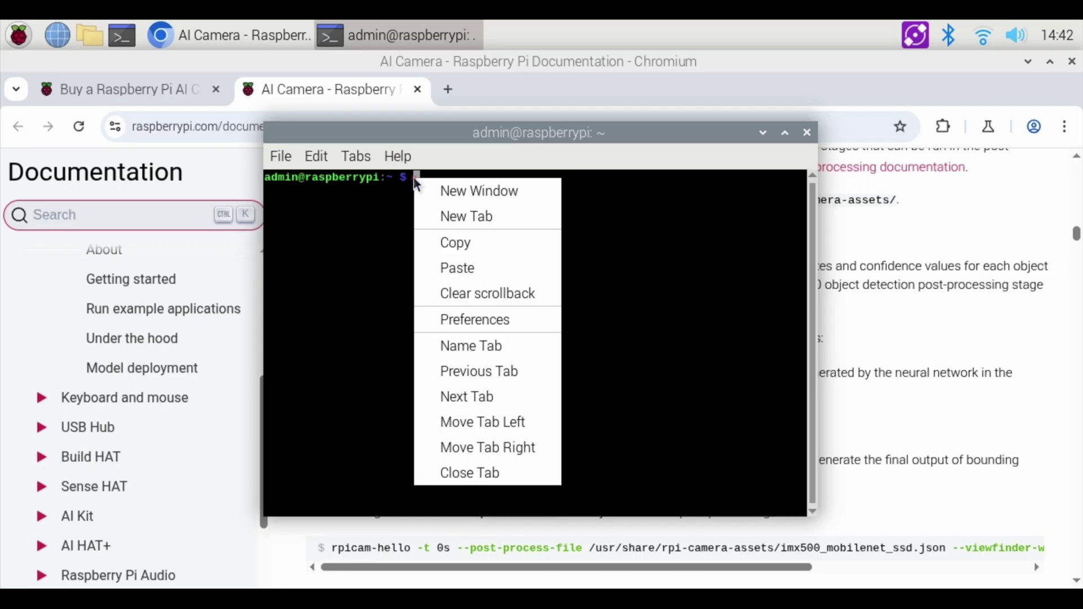
left_click(462, 268)
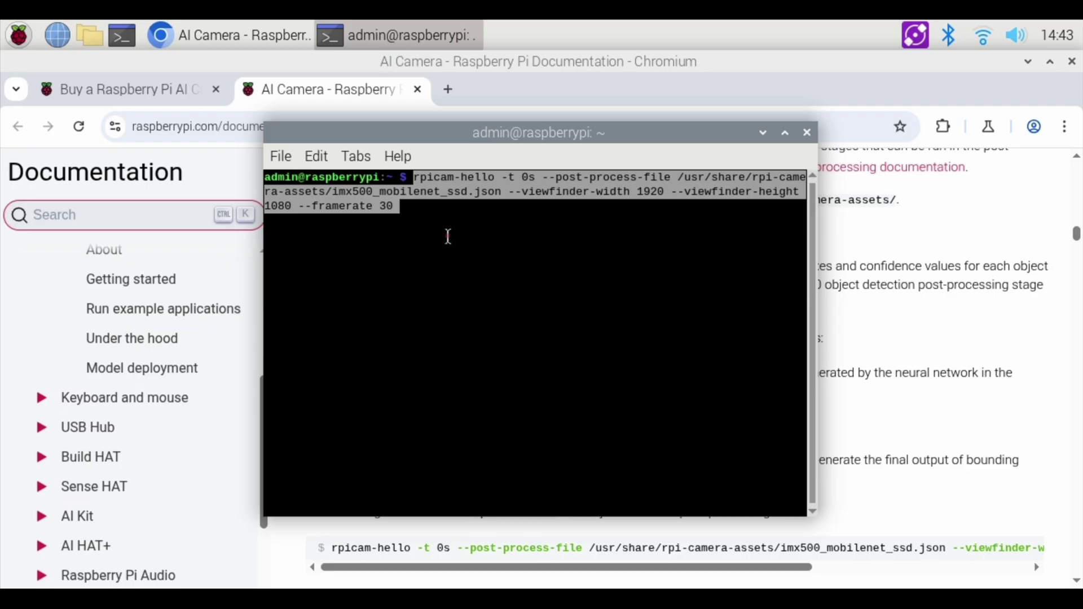
key("Return")
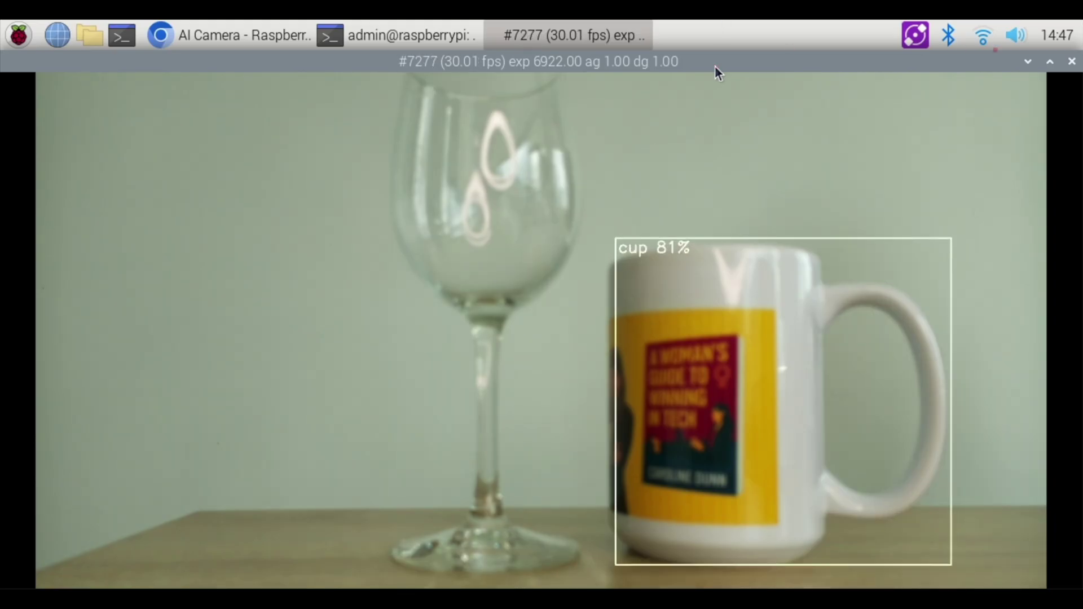
left_click(1071, 62)
Open the Picamera2 GitHub repo in a new tab and browse to examples/imx500/assets/coco_labels.txt.
left_click(550, 59)
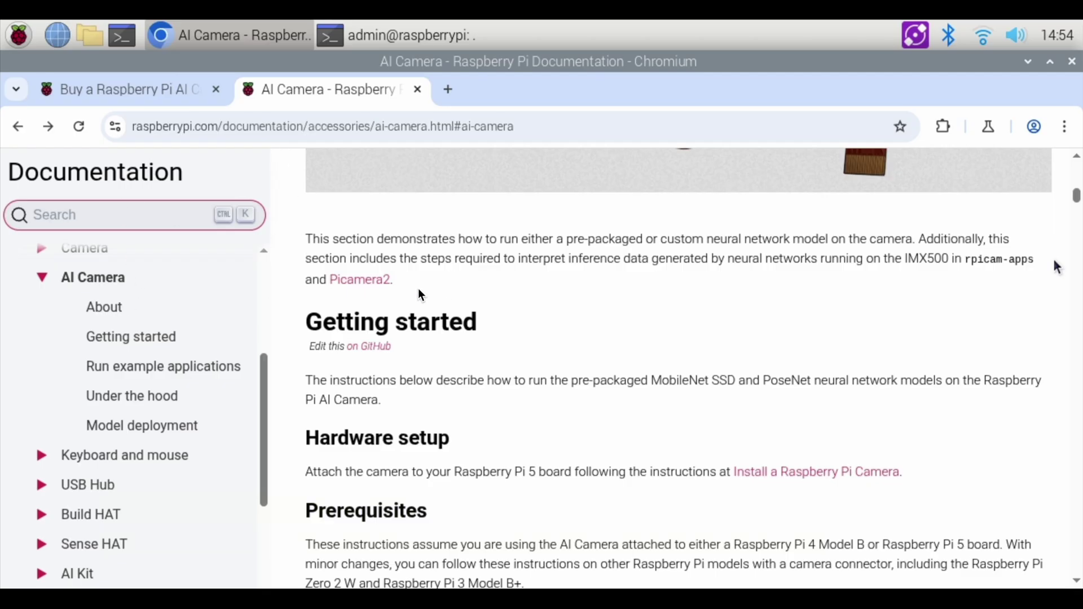
middle_click(352, 280)
left_click(528, 89)
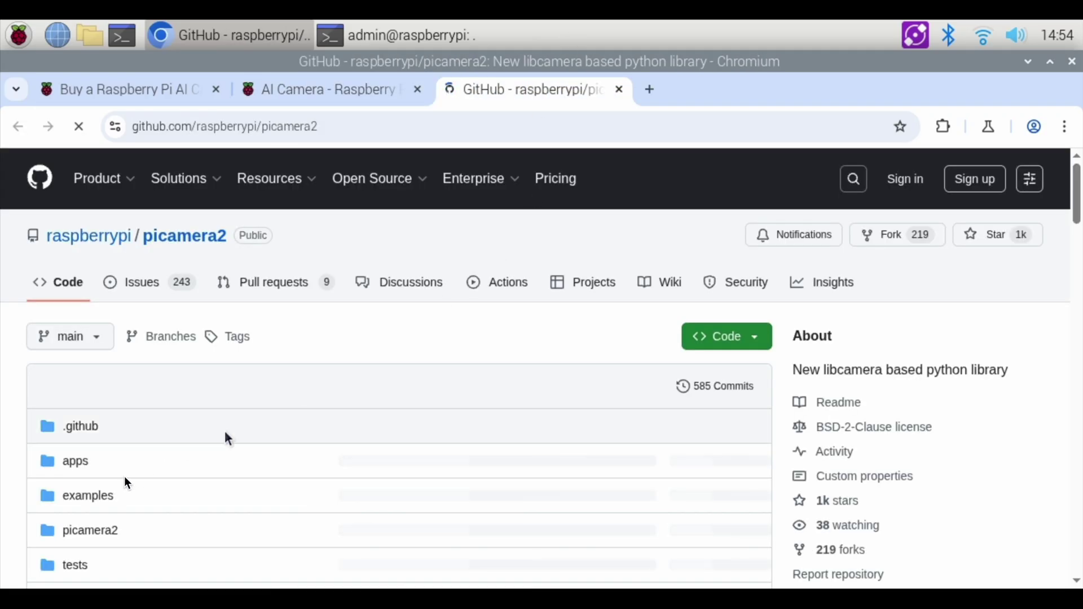
left_click(97, 494)
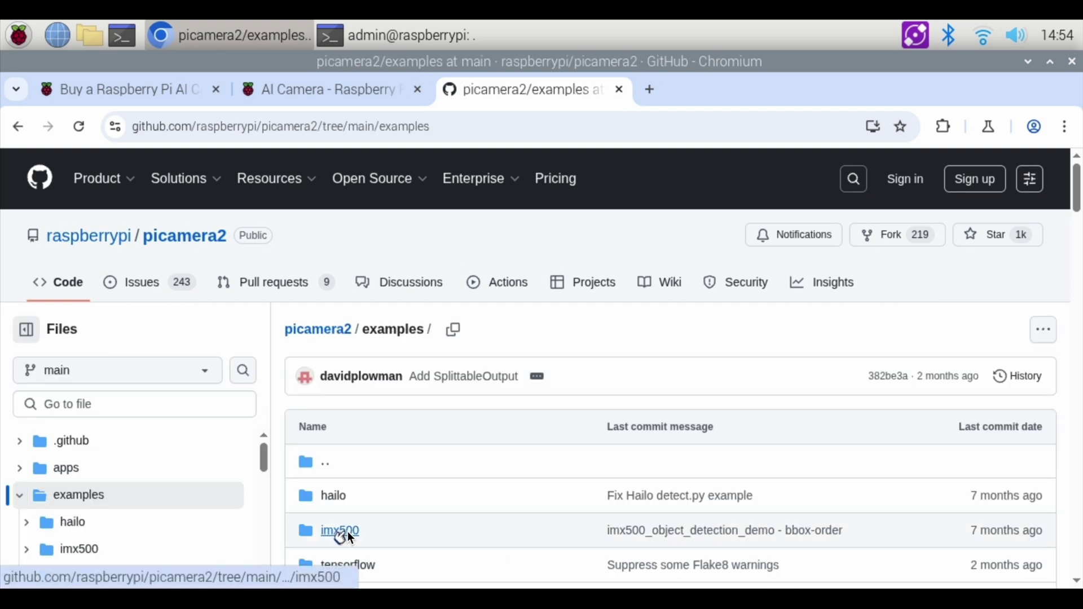
left_click(348, 531)
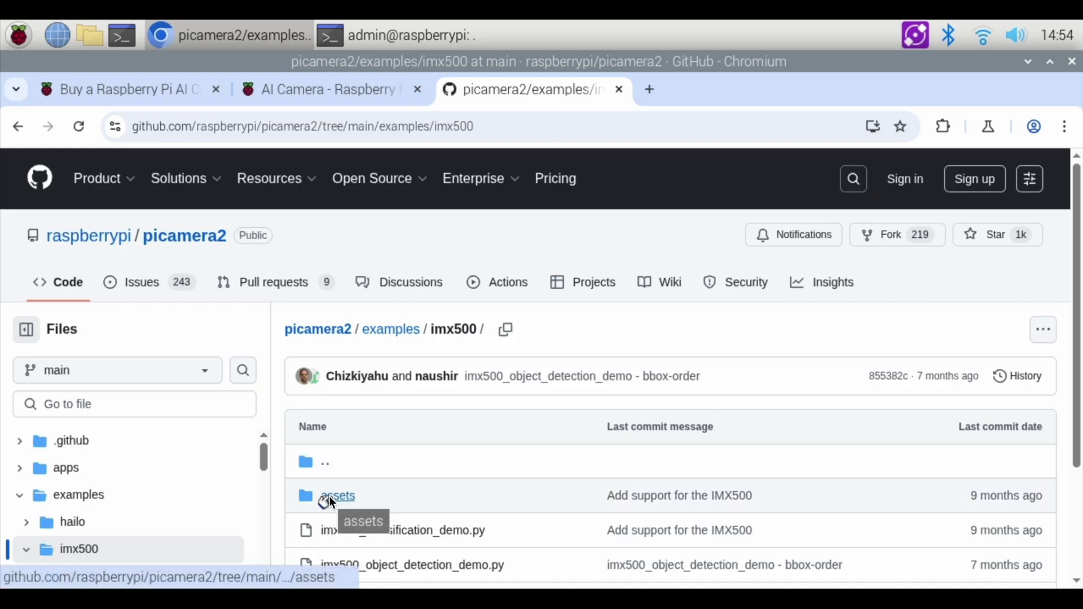
left_click(329, 496)
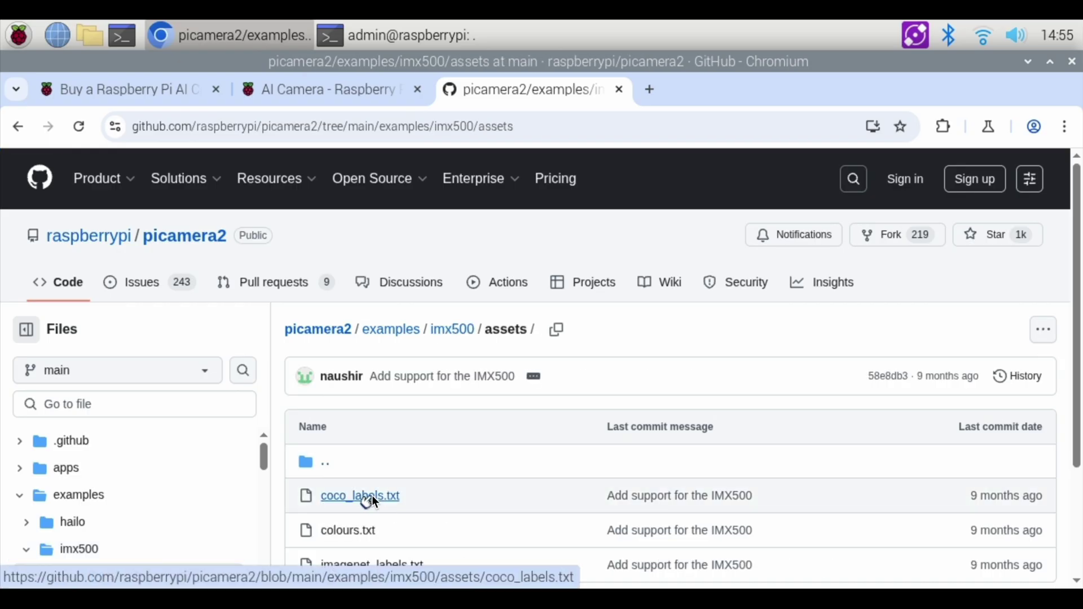
left_click(372, 495)
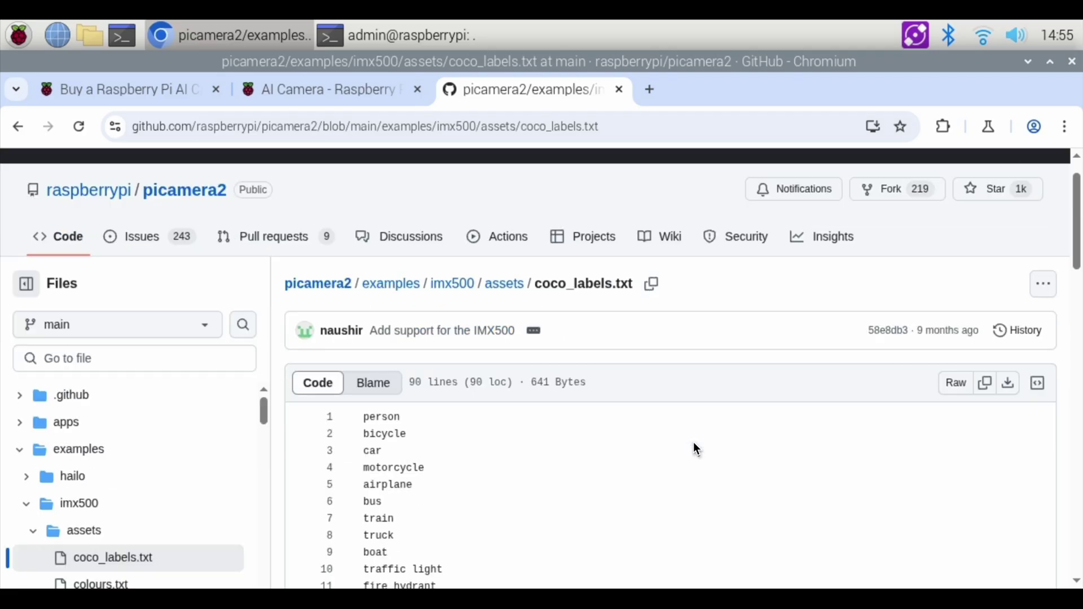
Scroll through coco_labels.txt's 90 object labels, then return to the AI Camera documentation tab.
scroll(695, 444, "down", 5)
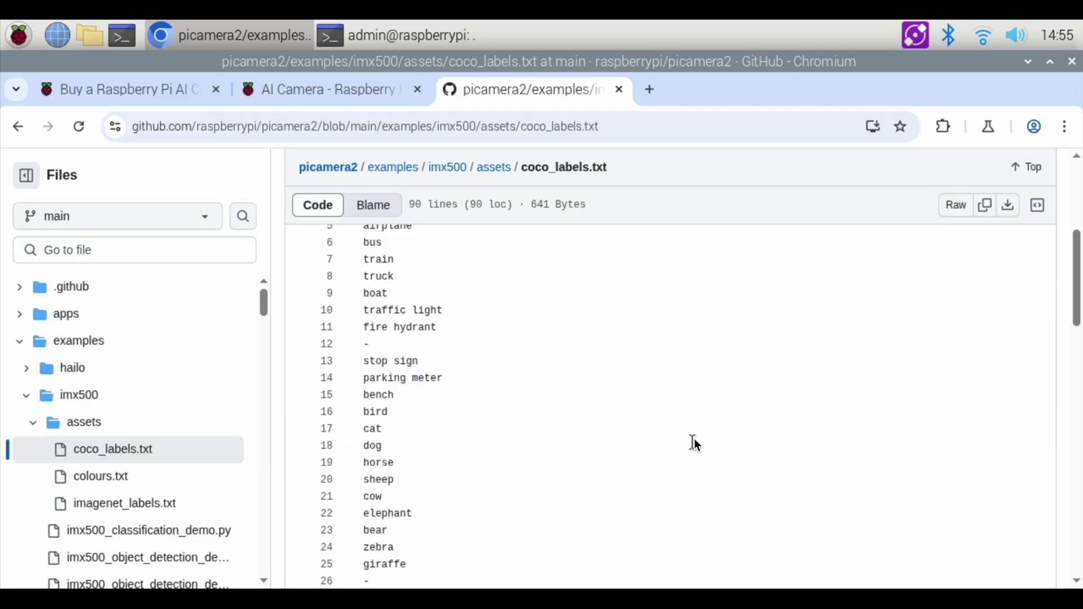
scroll(425, 278, "up", 3)
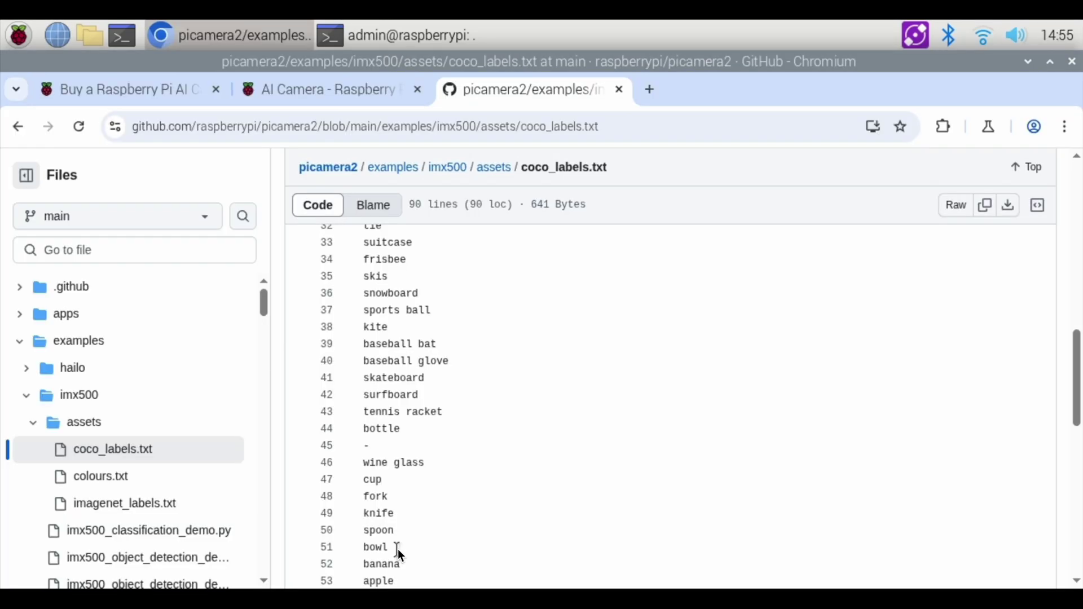
scroll(413, 574, "down", 3)
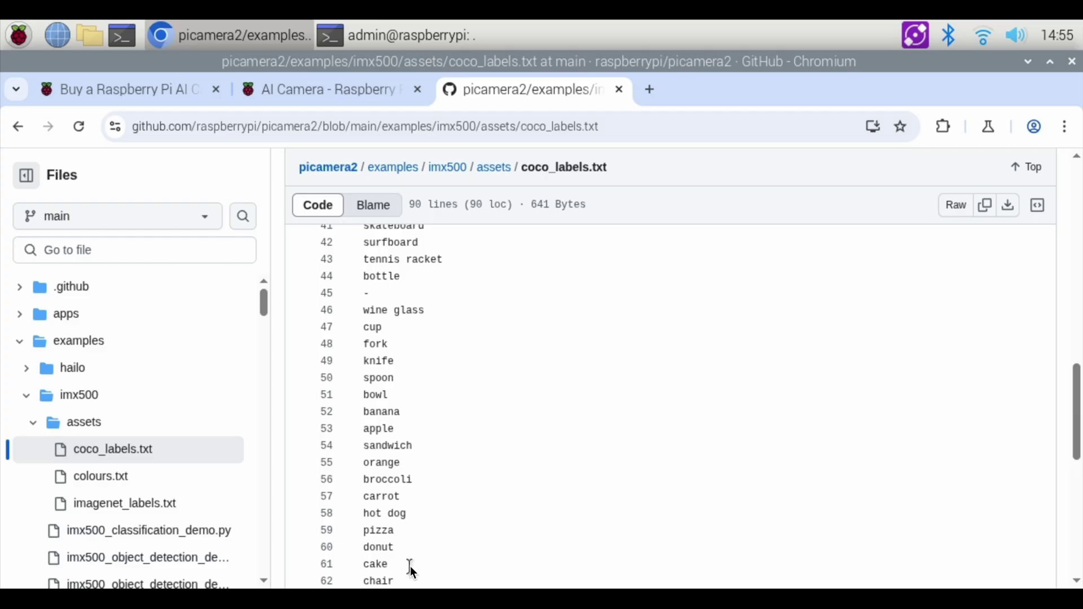
scroll(410, 566, "down", 3)
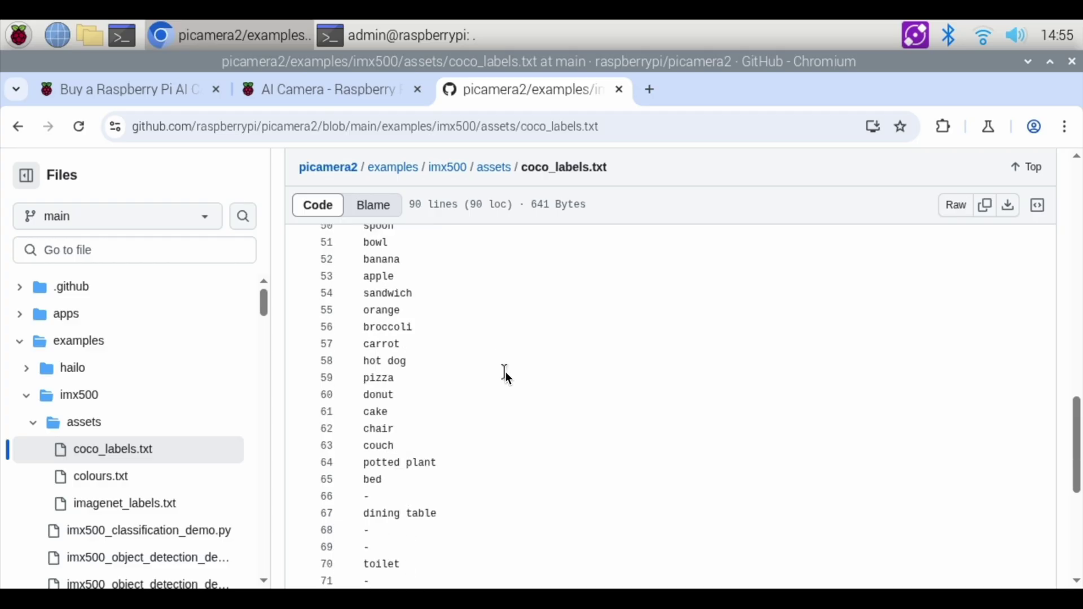
scroll(506, 374, "down", 3)
scroll(486, 385, "down", 3)
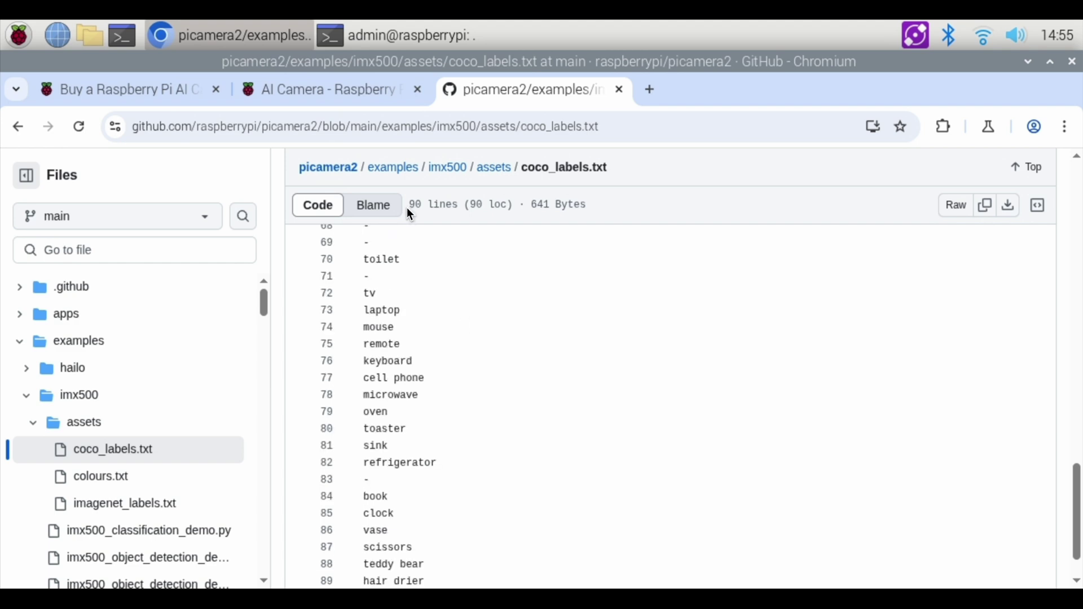
left_click(344, 101)
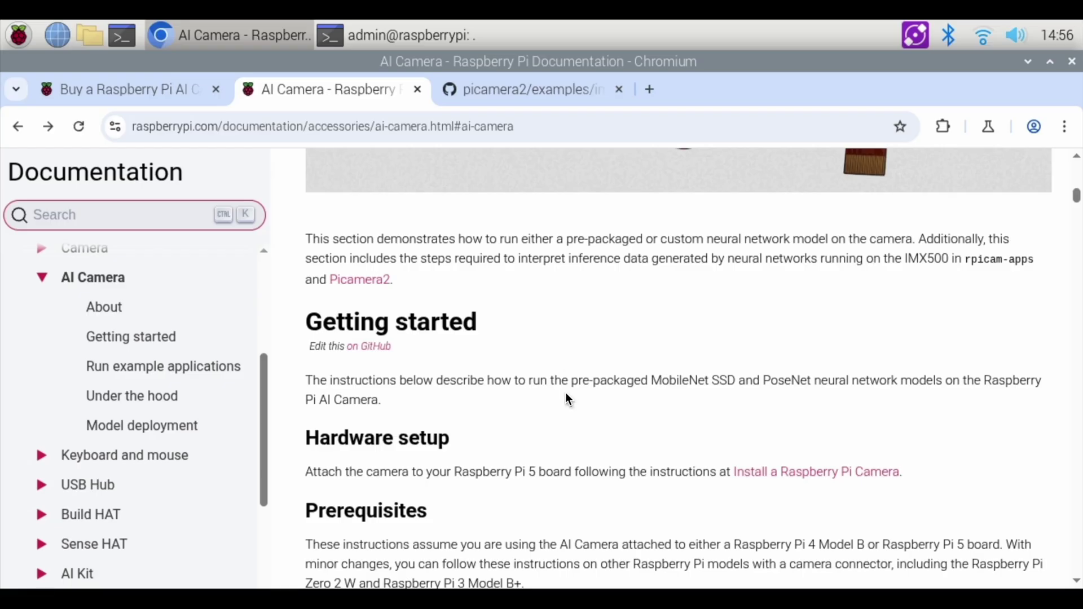
Jump to Model deployment and scroll to Quantisation and compression with its pip install model_compression_toolkit command.
scroll(566, 394, "down", 10)
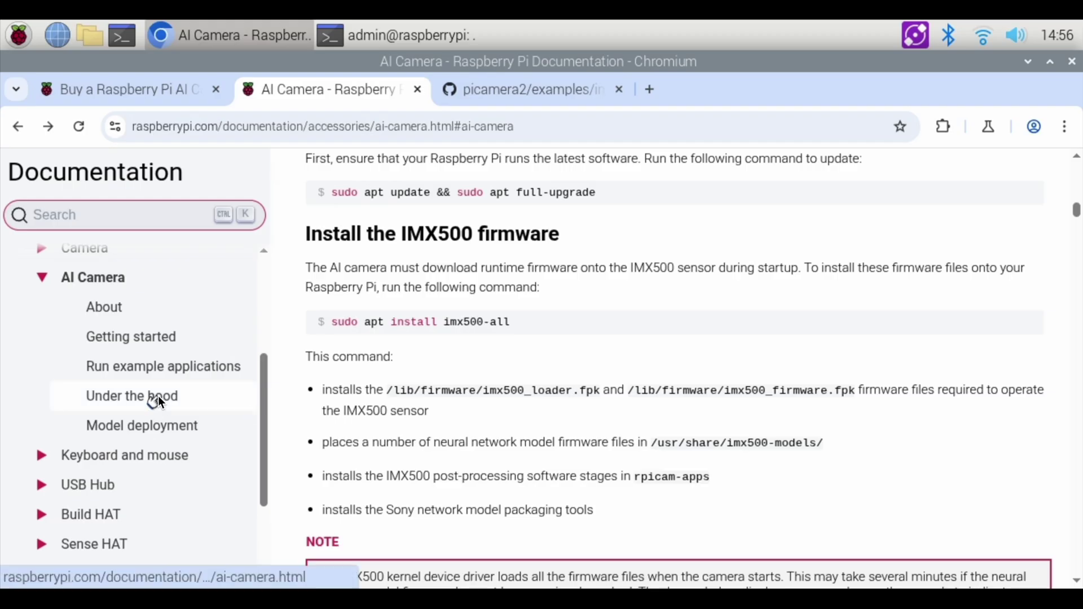
left_click(157, 428)
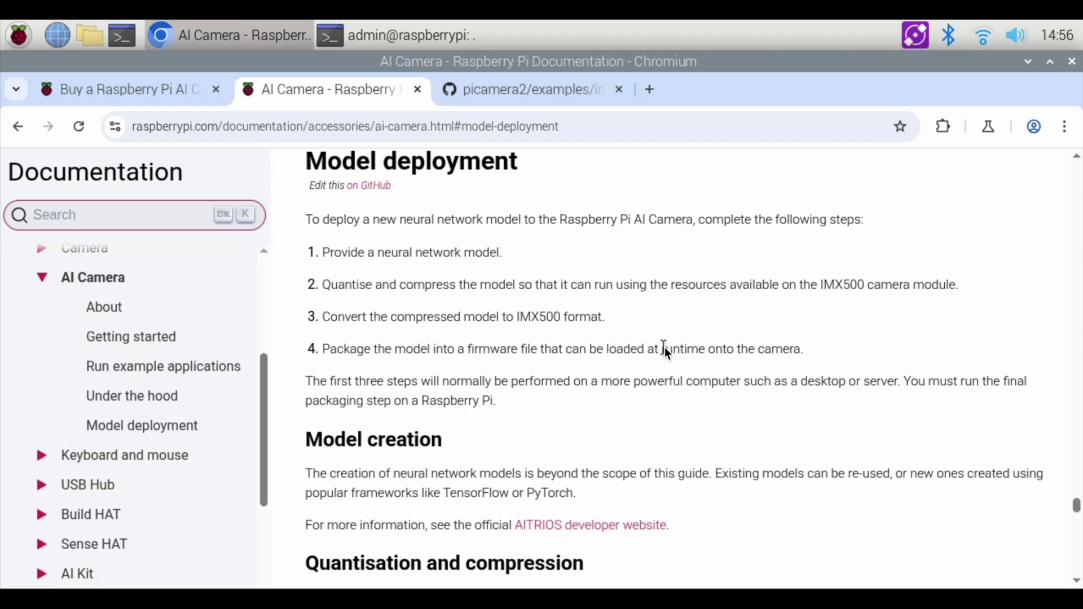
scroll(666, 348, "down", 3)
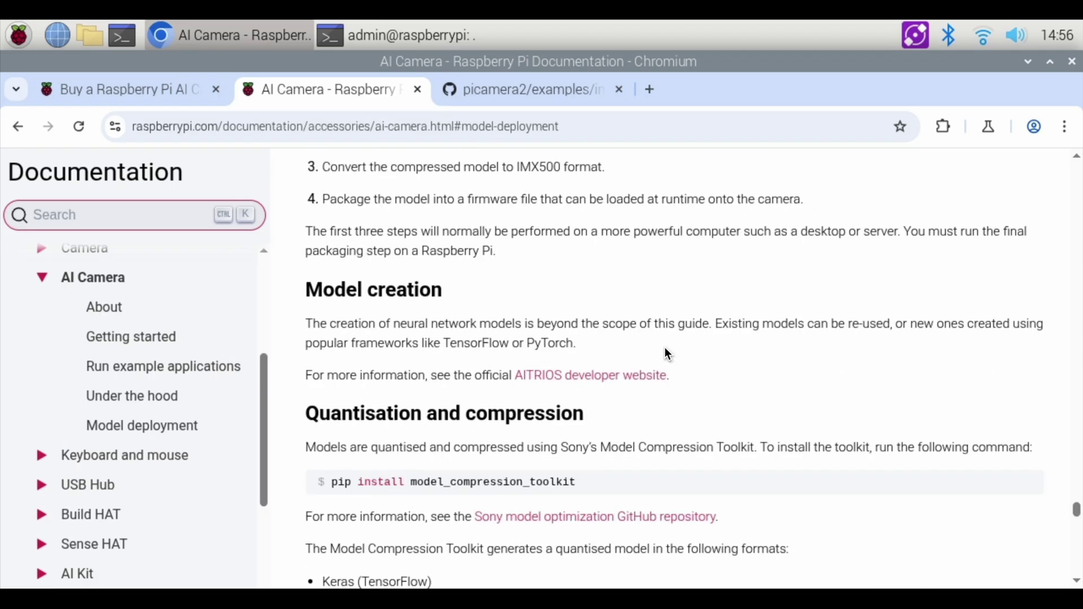
scroll(665, 351, "down", 3)
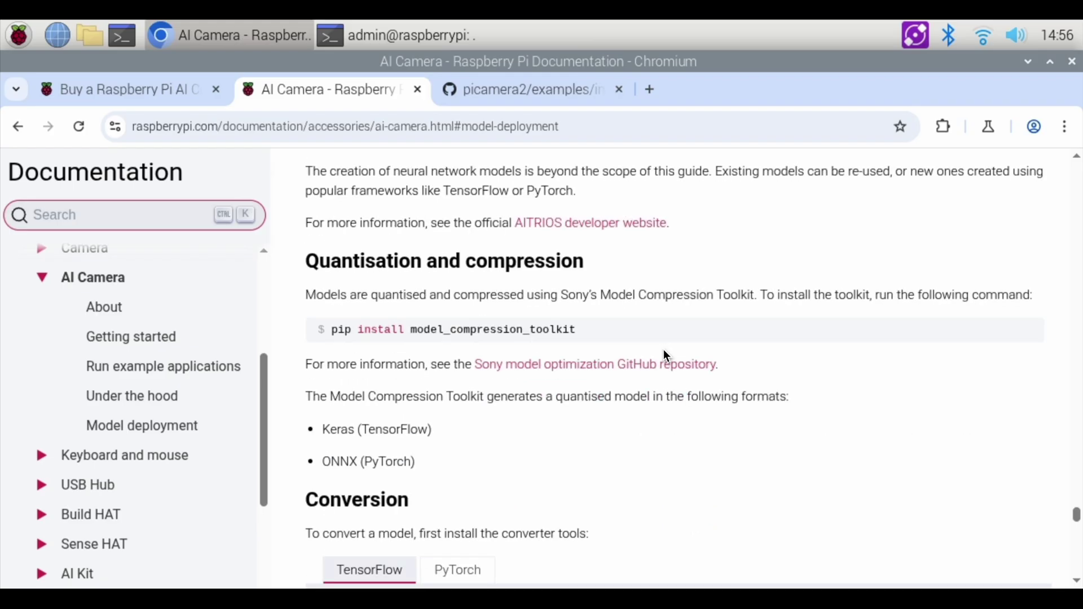
scroll(664, 350, "up", 6)
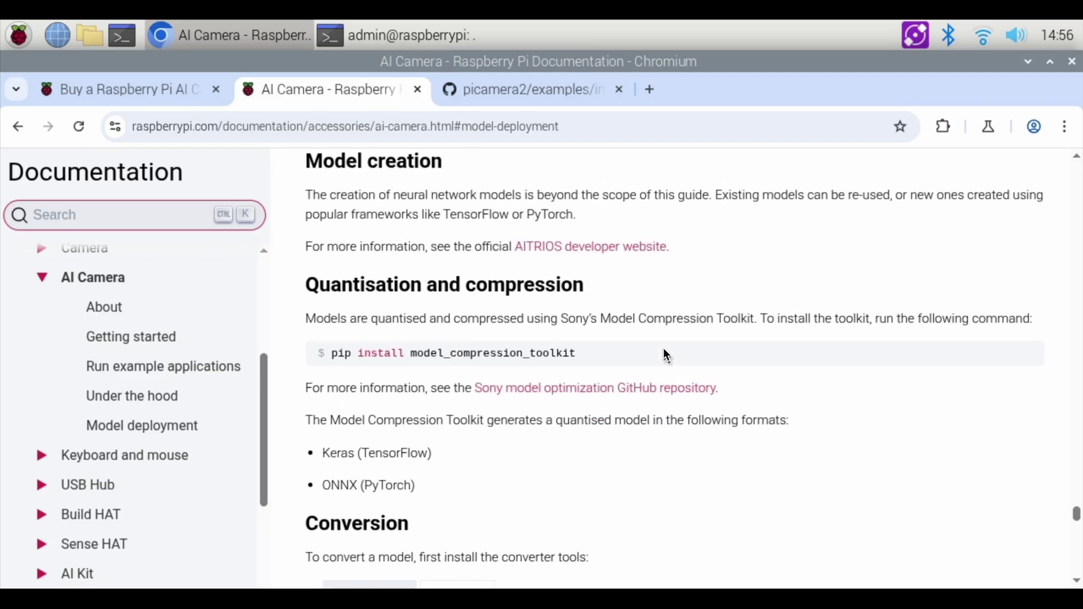